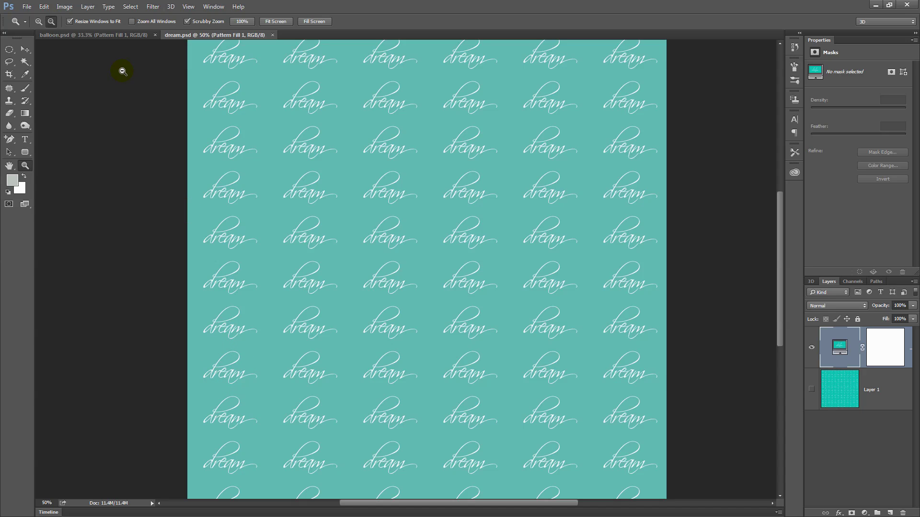
Step: Switch to the balloon.psd document and scroll across to view the teal dream artwork
click(94, 36)
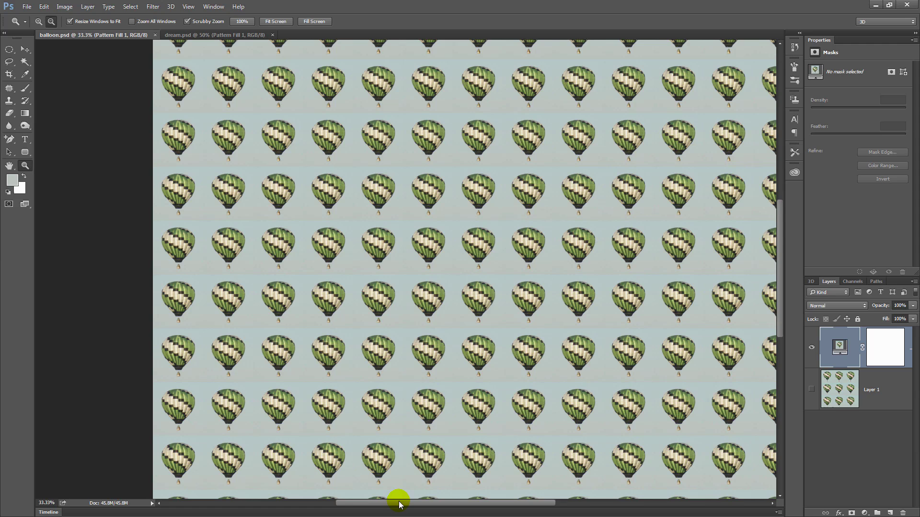
drag(399, 504, 424, 505)
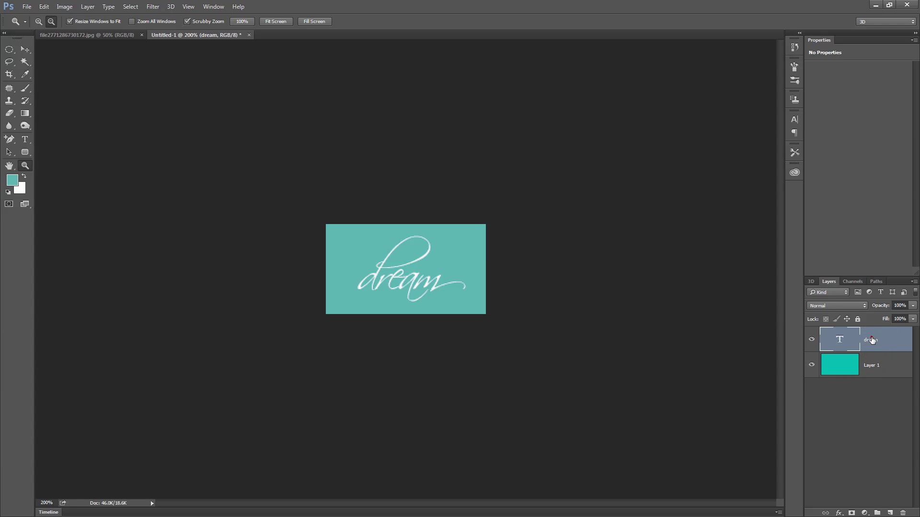
Step: Select both the dream text and Layer 1, then save them as pattern 'dream'
shift+click(876, 369)
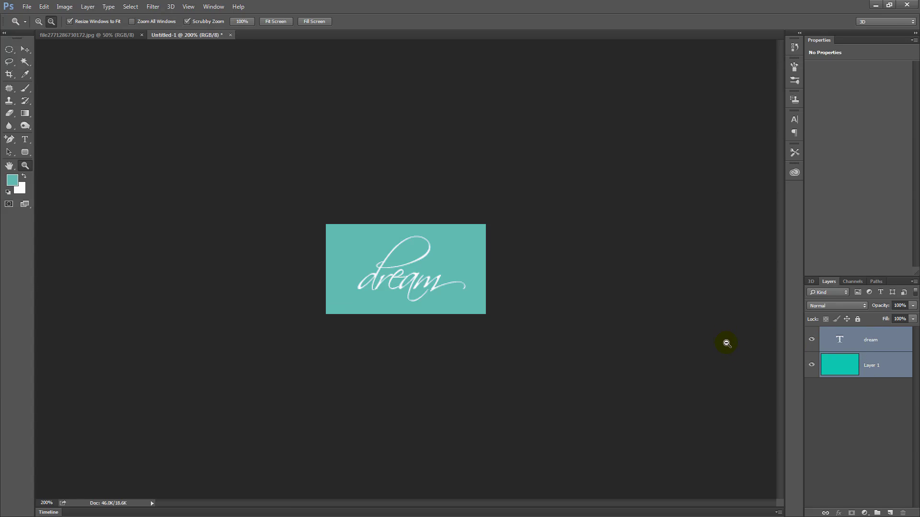
click(44, 6)
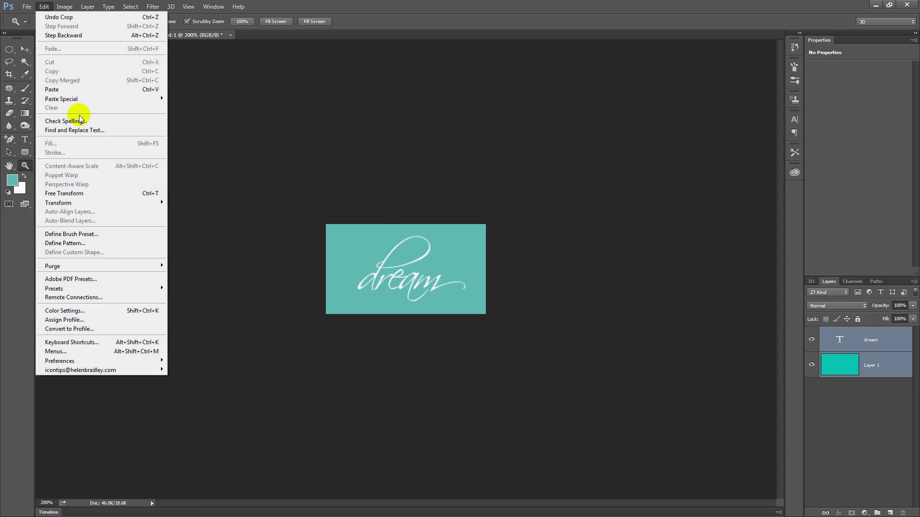
click(89, 243)
text(dream)
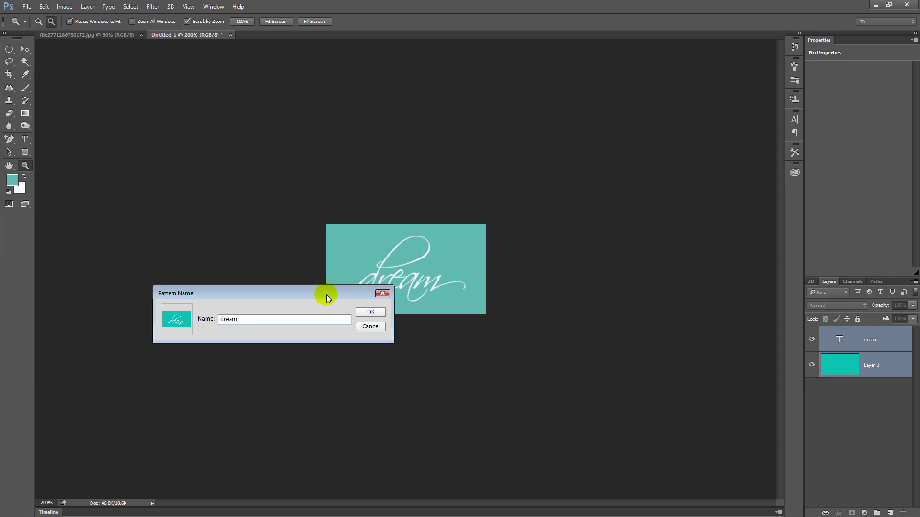
click(368, 312)
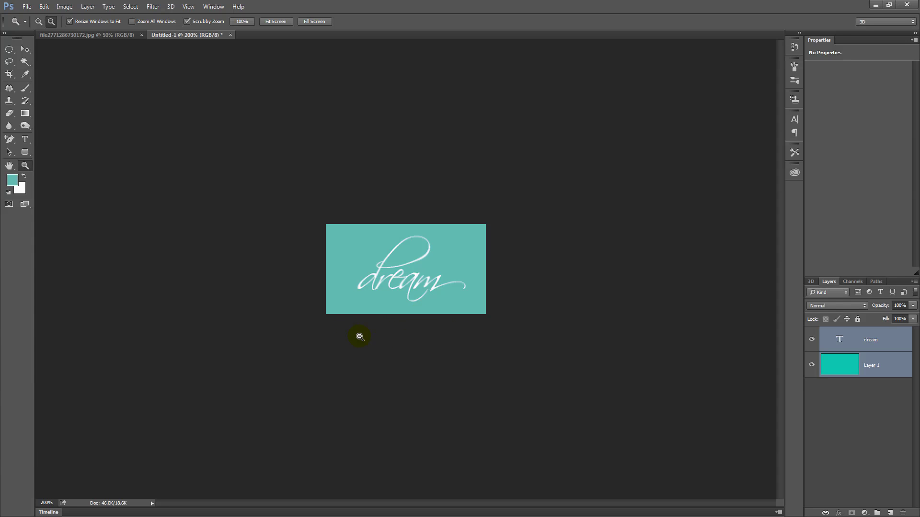
Step: Create a new transparent document, Untitled-2, at 2000 × 2000 pixels
click(26, 7)
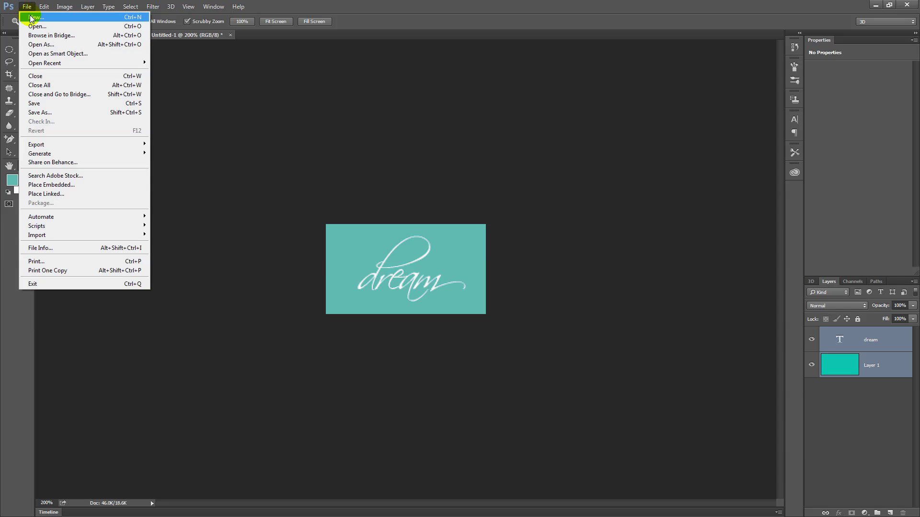
click(31, 18)
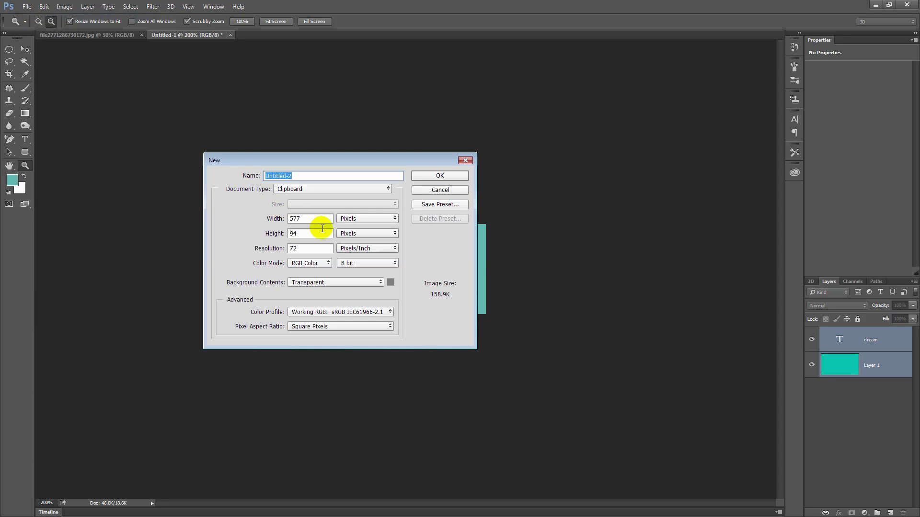
double_click(298, 220)
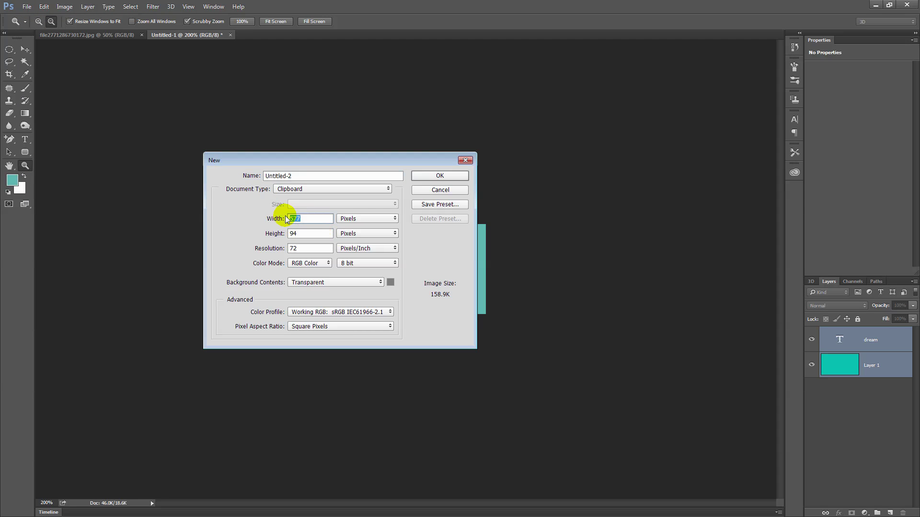
text(2000)
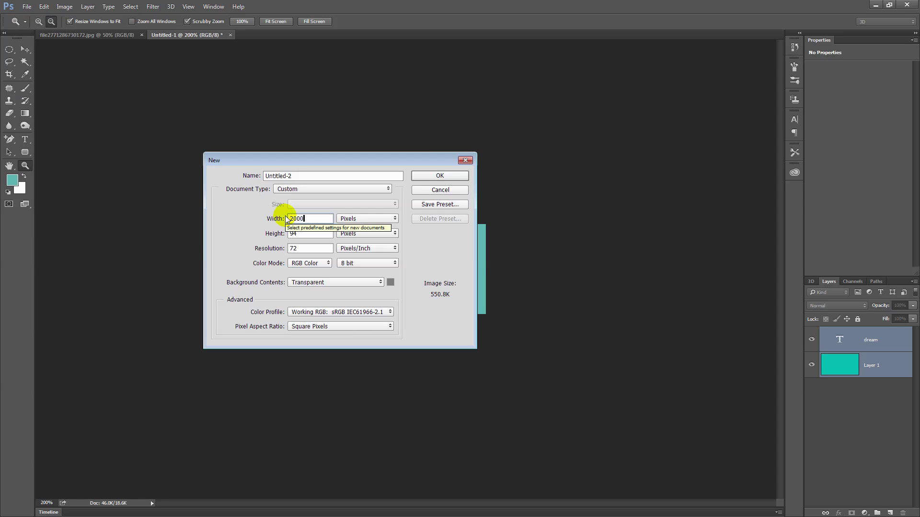
key(Tab)
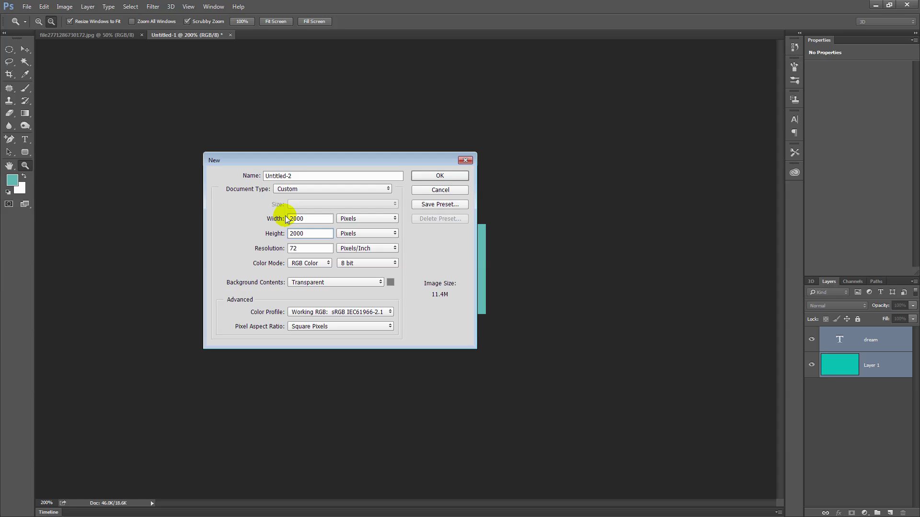
click(428, 177)
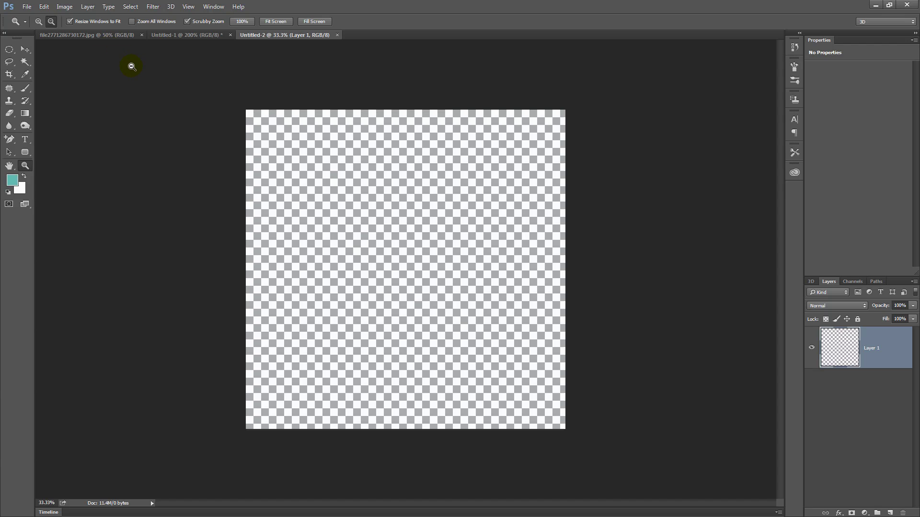
Step: Fill Layer 1 with the custom 'dream' pattern using Edit > Fill
click(43, 7)
click(43, 6)
click(44, 6)
click(52, 143)
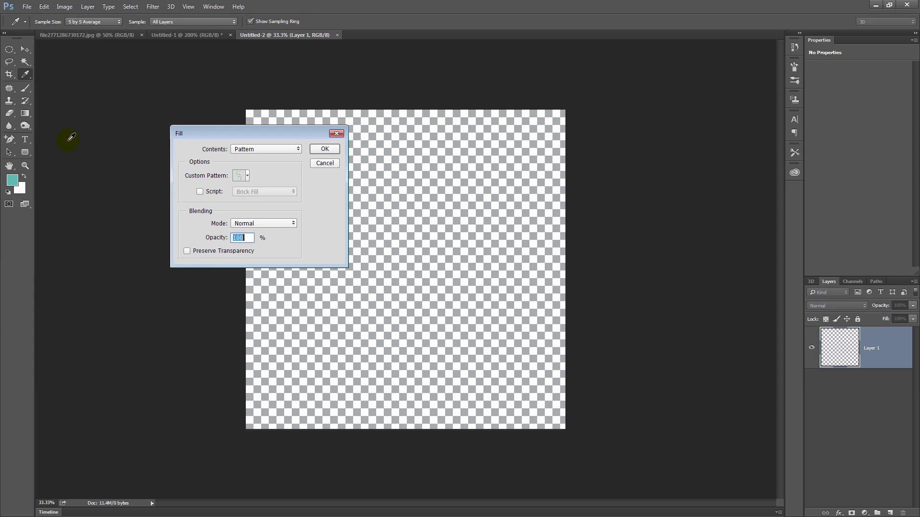
click(245, 150)
click(241, 192)
click(242, 177)
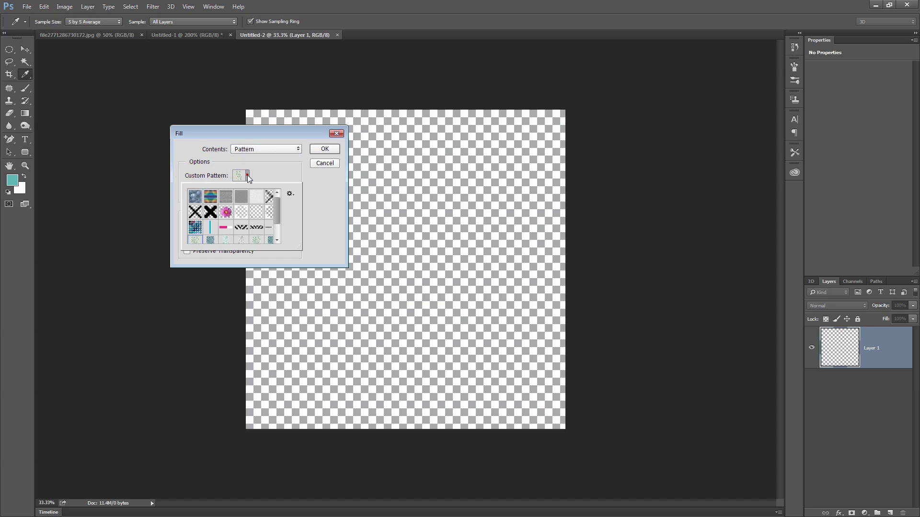
drag(276, 206, 276, 221)
click(226, 238)
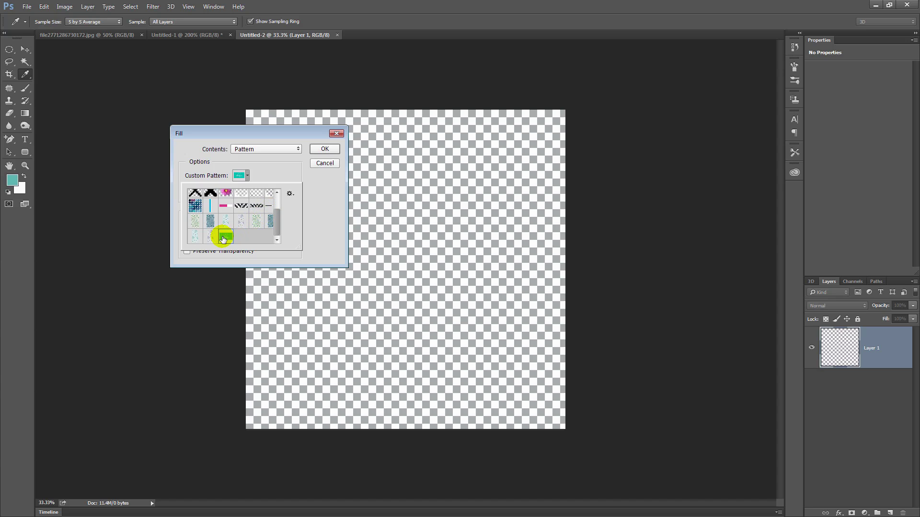
click(325, 150)
Step: Zoom in to inspect the dream pattern tiles, then zoom back out
key(z)
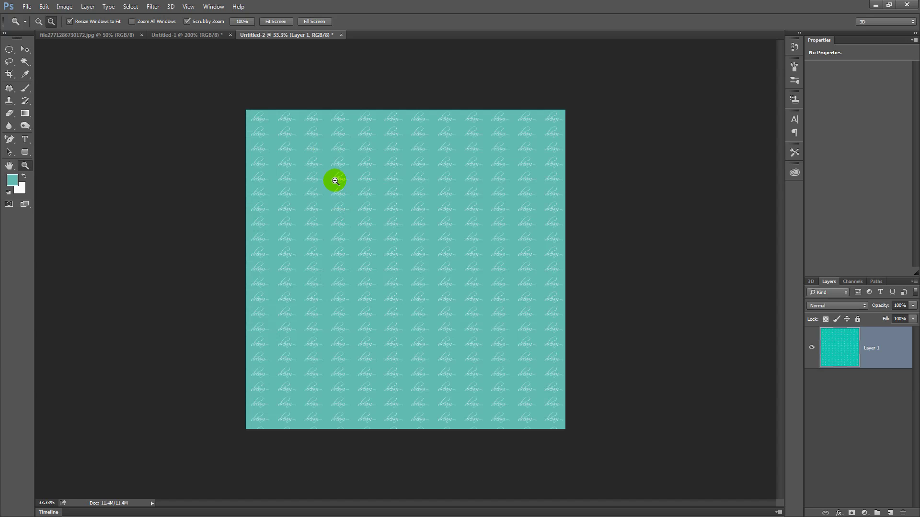
mouse_move(302, 165)
mouse_down()
mouse_move(323, 196)
mouse_move(304, 163)
mouse_up()
alt+click(304, 163)
Step: Add a new layer, hide Layer 1, and create a dream Pattern Fill layer
click(890, 513)
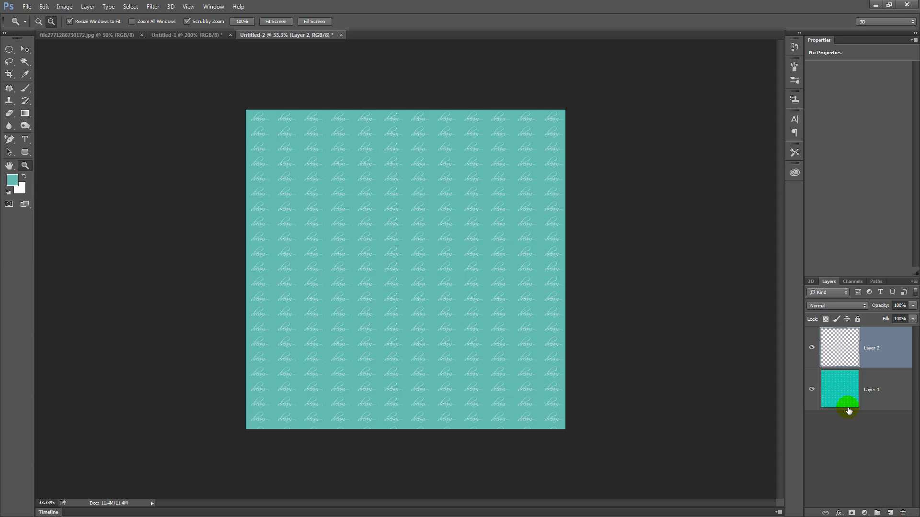
click(811, 389)
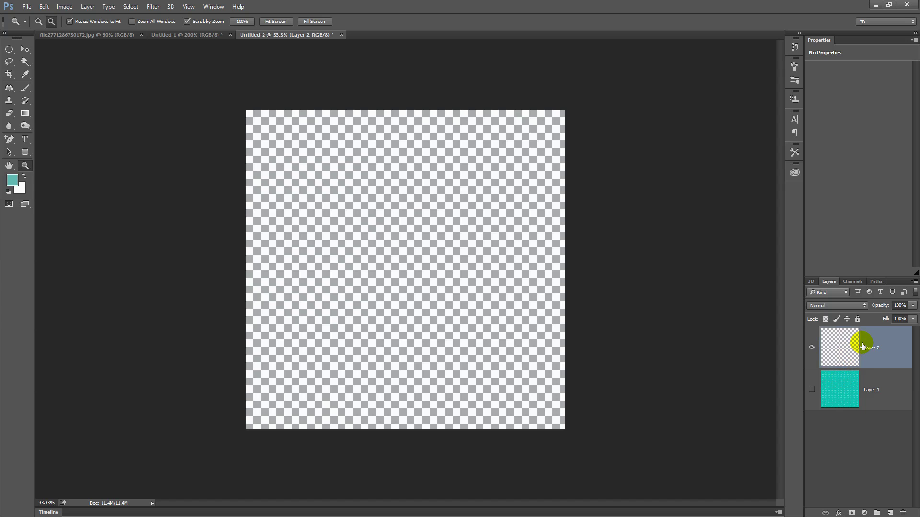
click(88, 7)
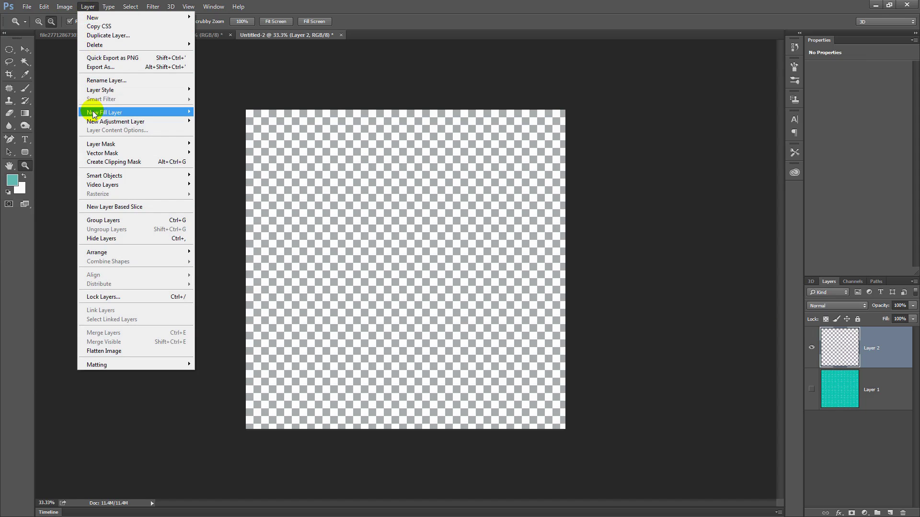
mouse_move(92, 113)
click(58, 132)
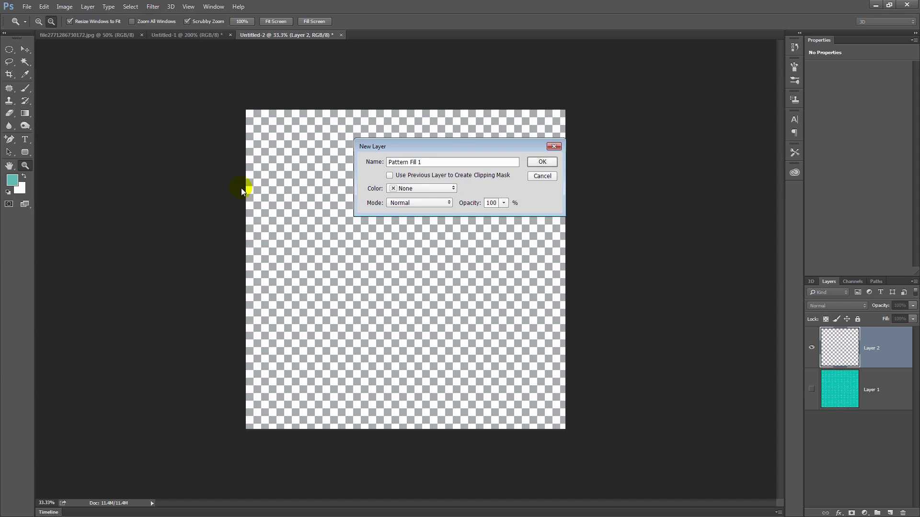
drag(441, 140, 232, 208)
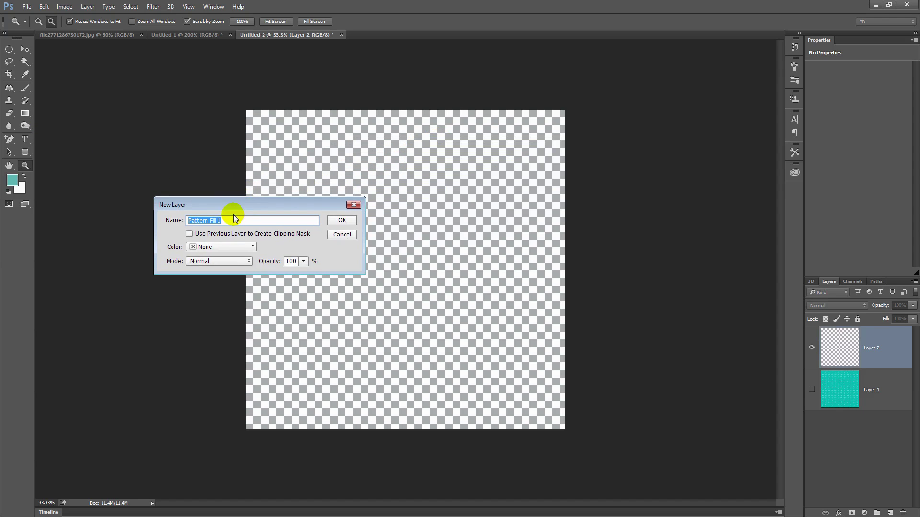
click(341, 218)
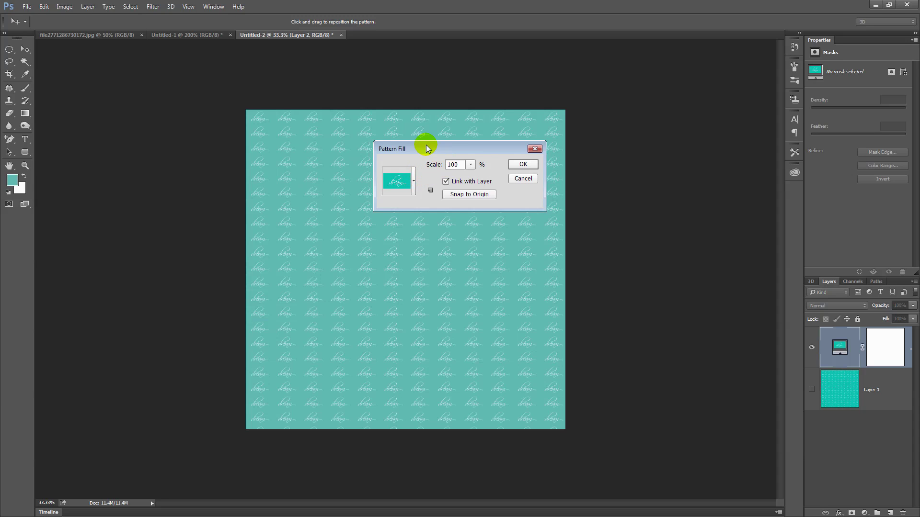
Step: Try Pattern Fill scale values of 150, 200 and 50 percent
drag(426, 149, 274, 305)
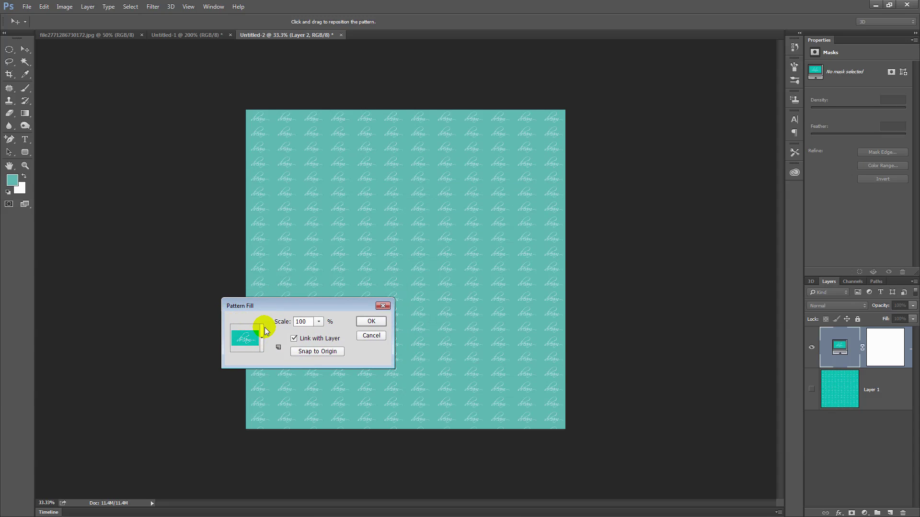
double_click(302, 322)
text(150)
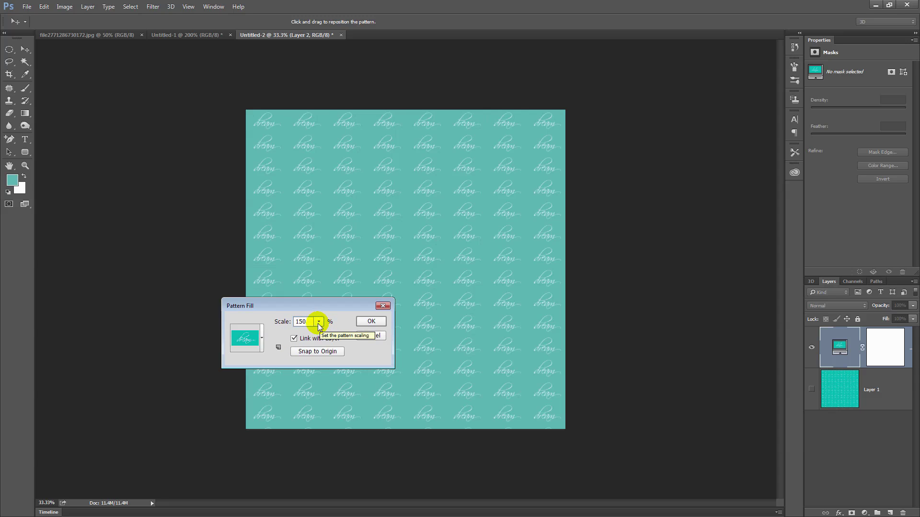
double_click(301, 321)
text(200)
double_click(302, 321)
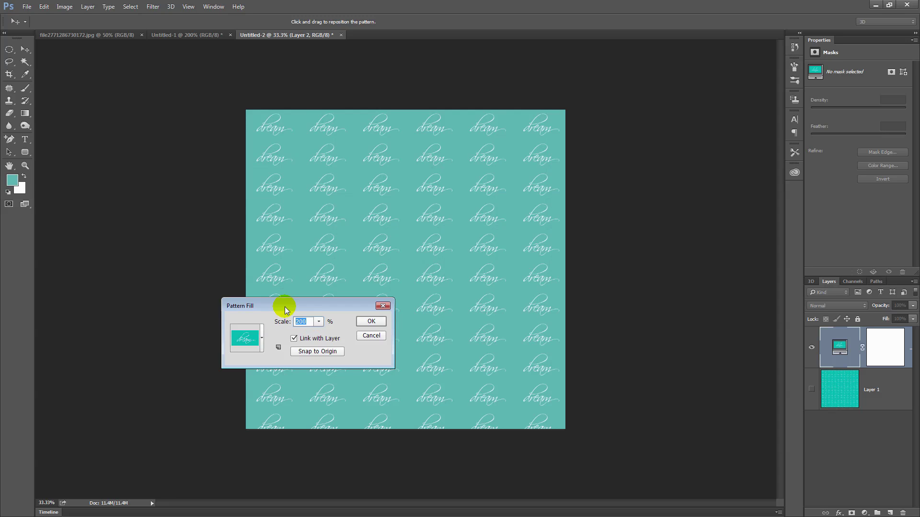
text(50)
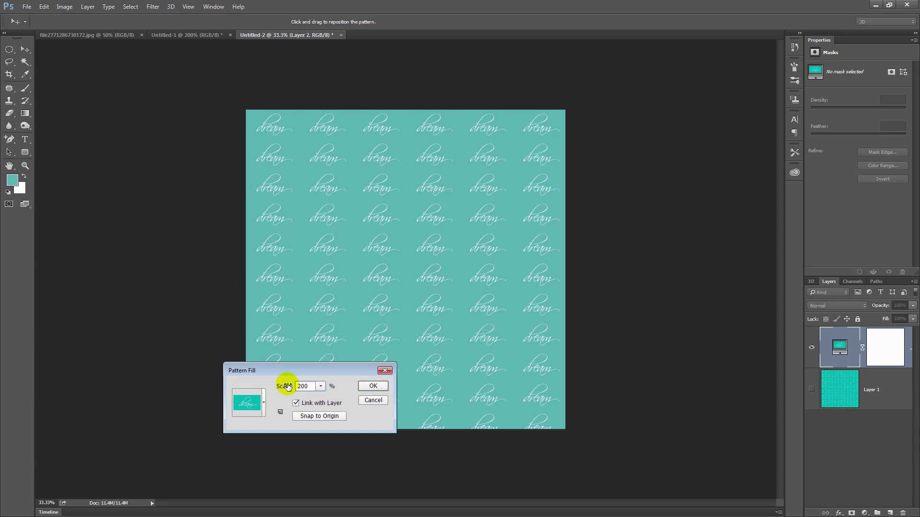
Step: Accept the enlarged pattern fill and switch to the balloon photo document
click(373, 386)
key(z)
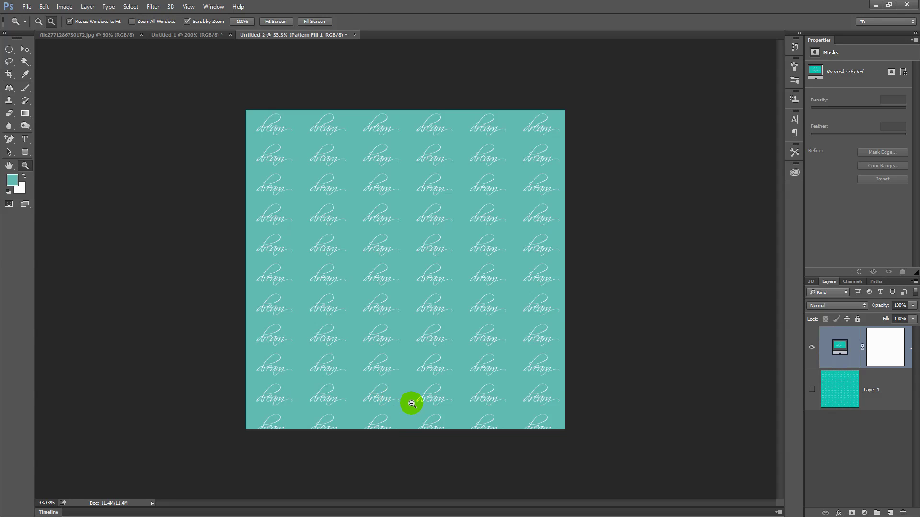
click(92, 34)
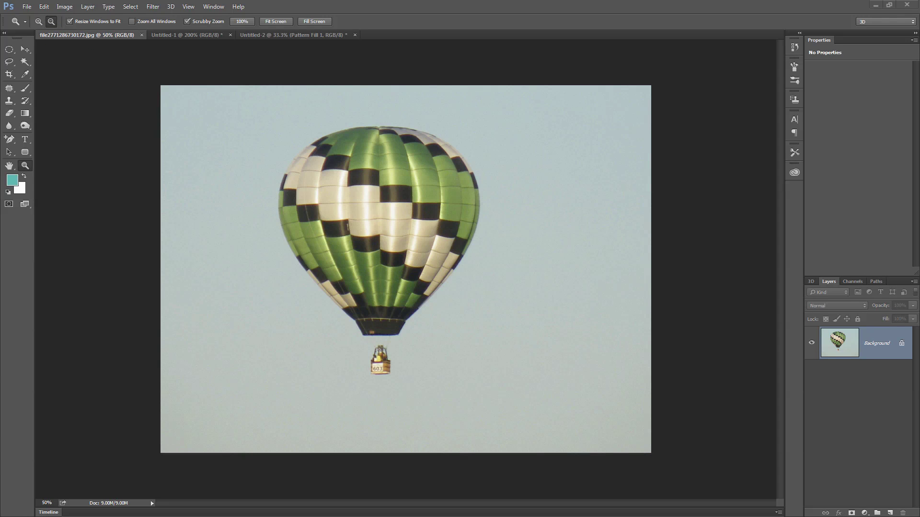
key(alt+Tab)
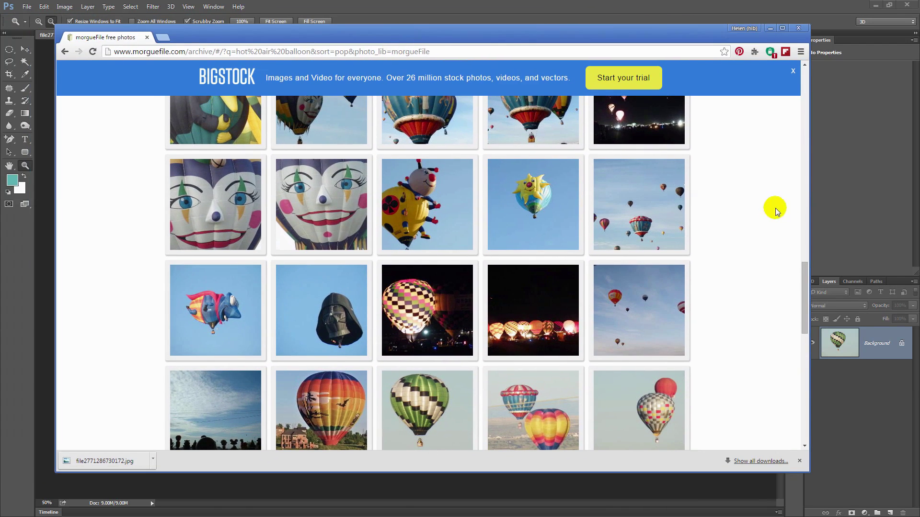
drag(804, 290, 796, 92)
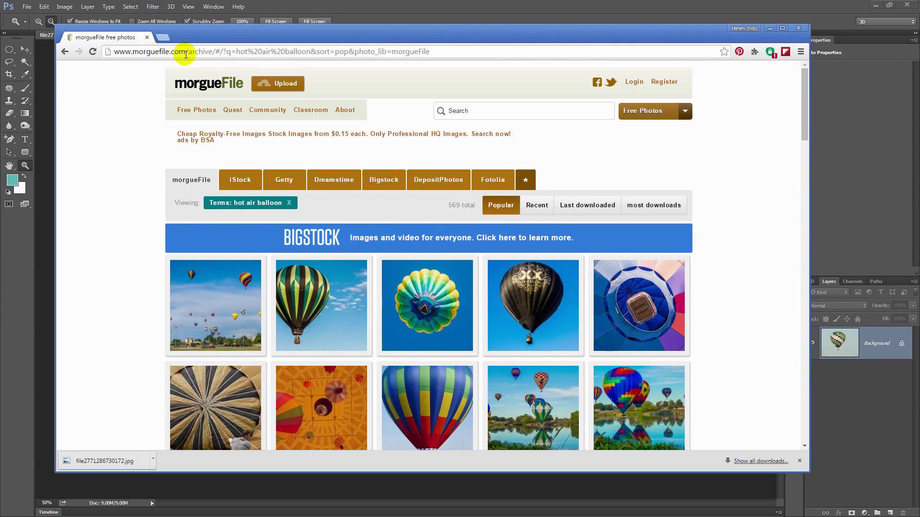
click(450, 341)
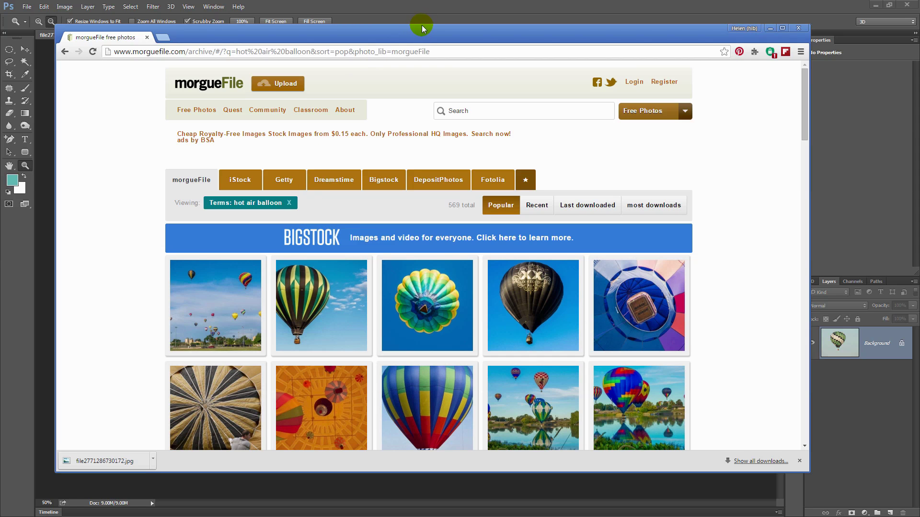
key(super+Down)
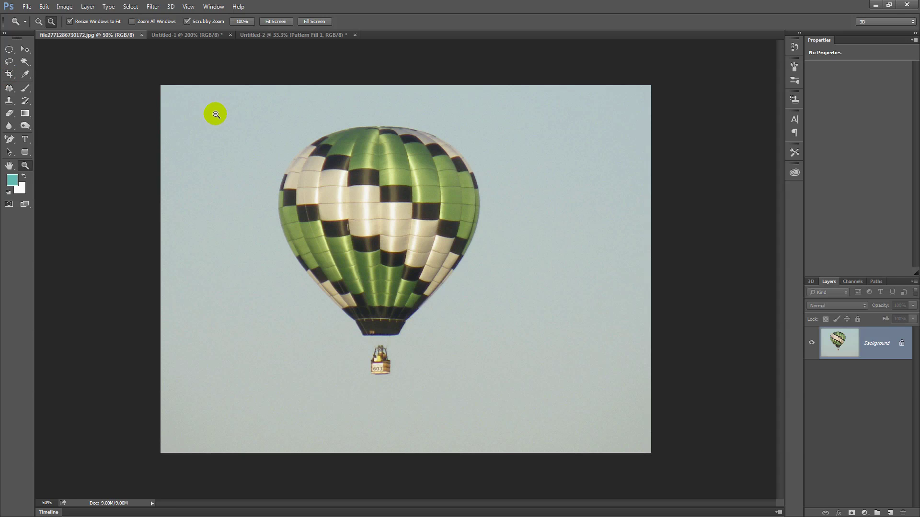
Step: Crop the photo by pulling the right, left and bottom edges in around the balloon
click(8, 74)
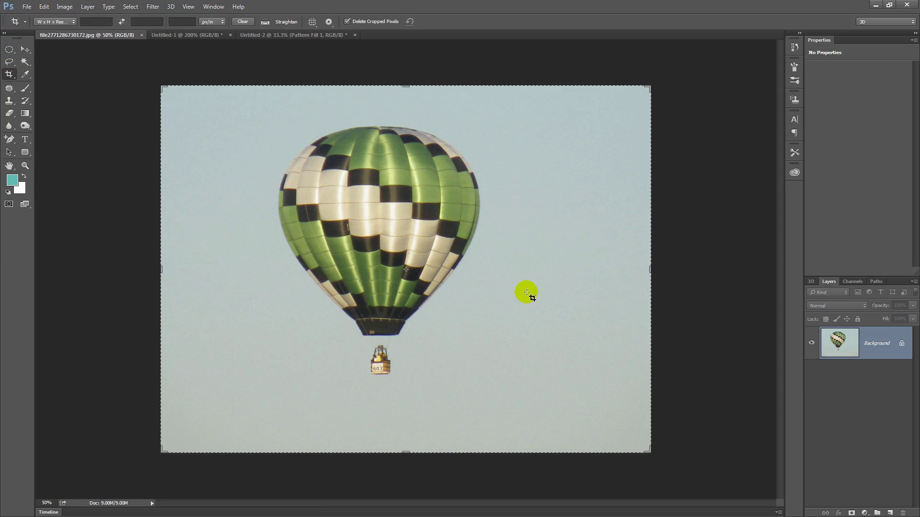
drag(644, 269, 579, 284)
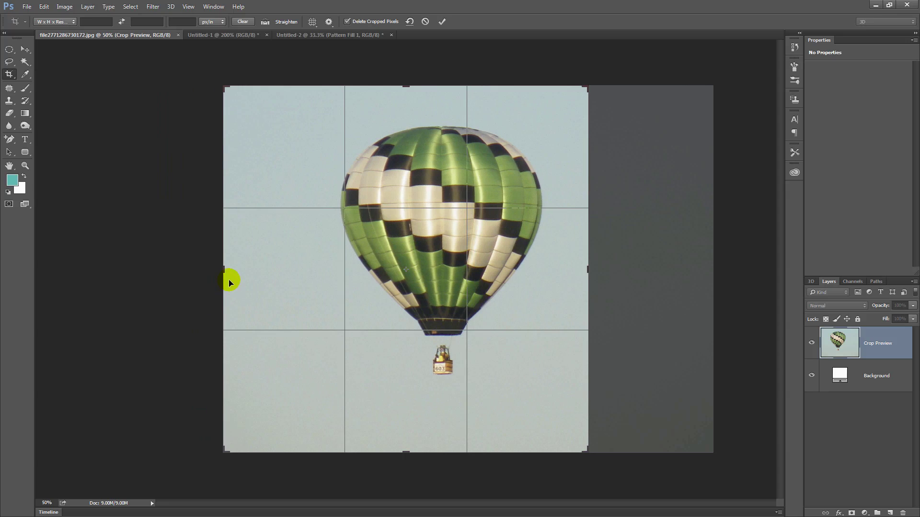
drag(224, 269, 256, 260)
drag(407, 452, 404, 411)
key(Return)
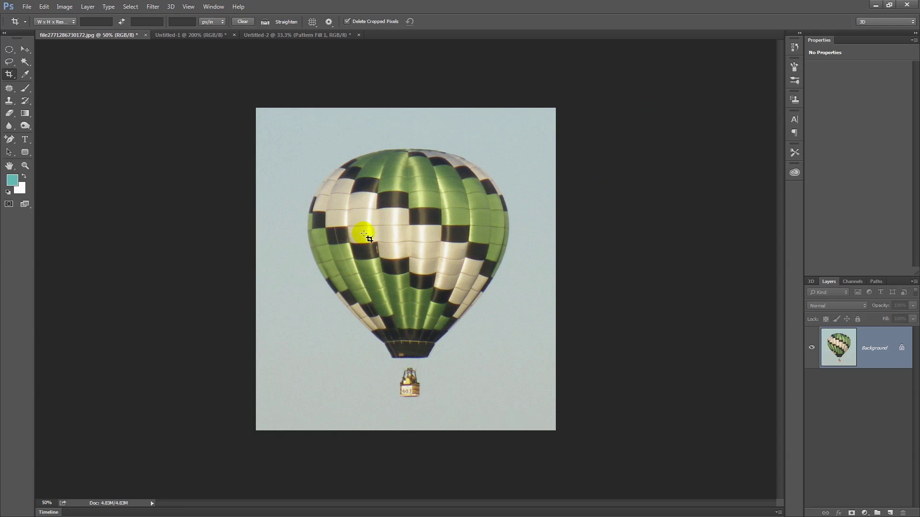
Step: Select all of the cropped photo and save it as pattern 'balloon'
click(130, 7)
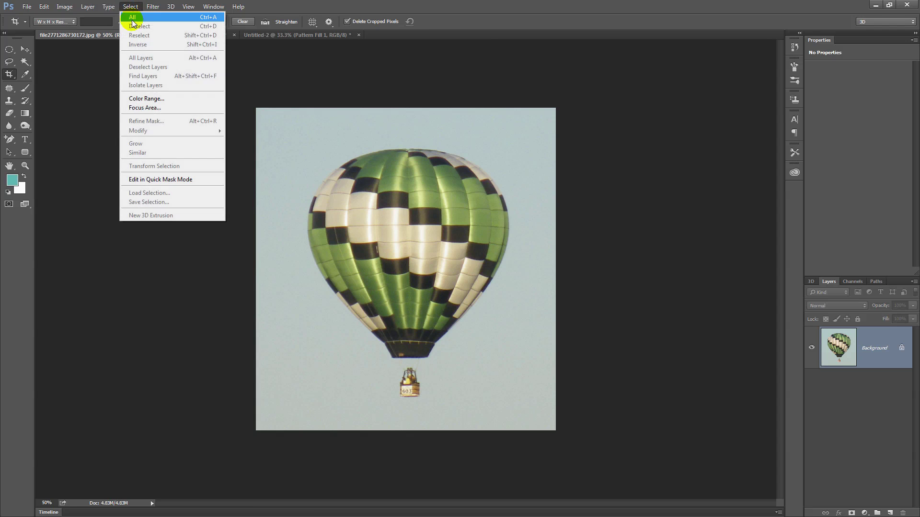
click(131, 17)
click(45, 6)
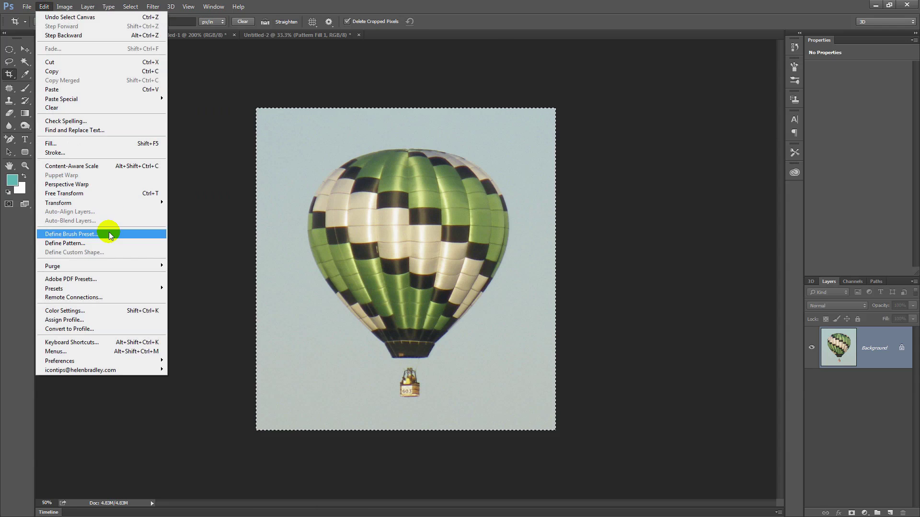
click(111, 242)
text(b)
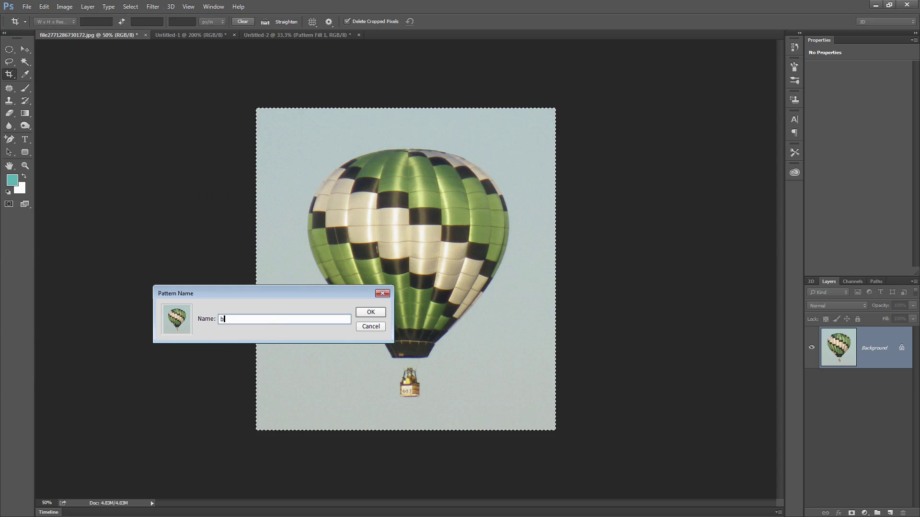
text(alloon)
key(Return)
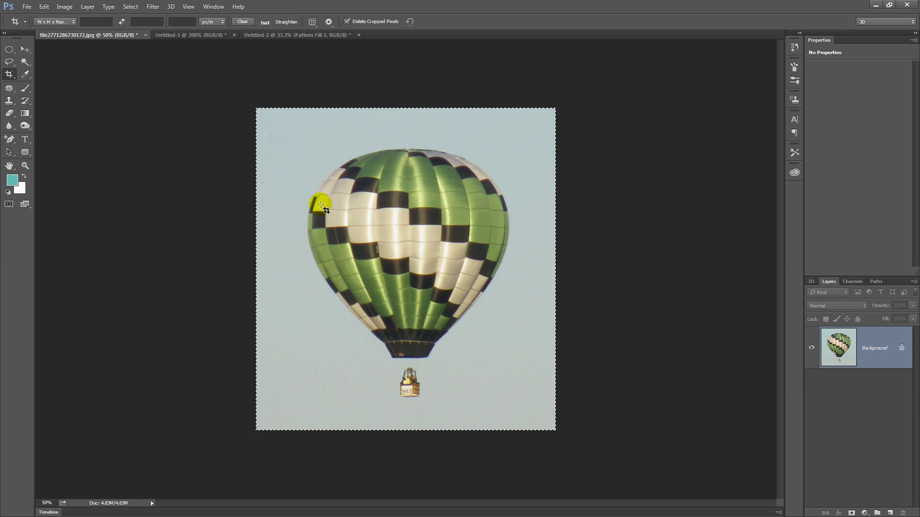
Step: Create a new transparent document, Untitled-3, at 4000 × 4000 pixels
click(26, 7)
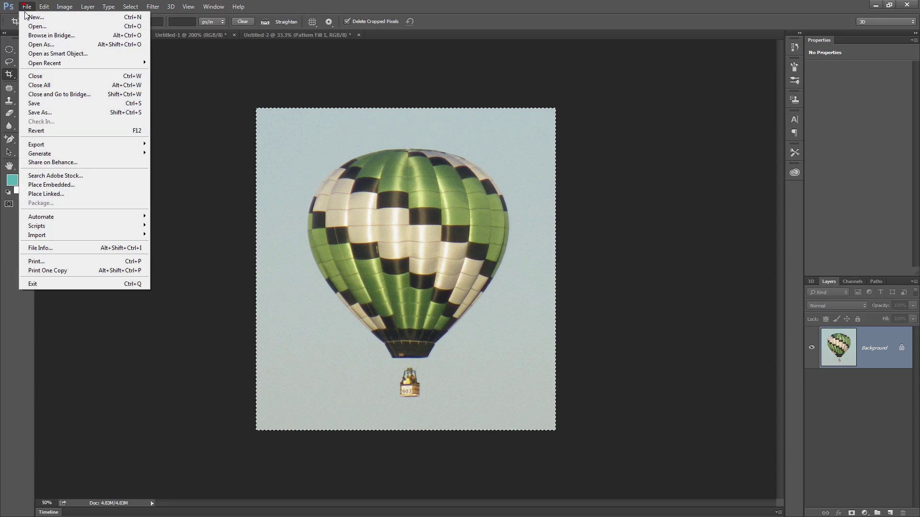
click(26, 16)
click(303, 222)
text(4000)
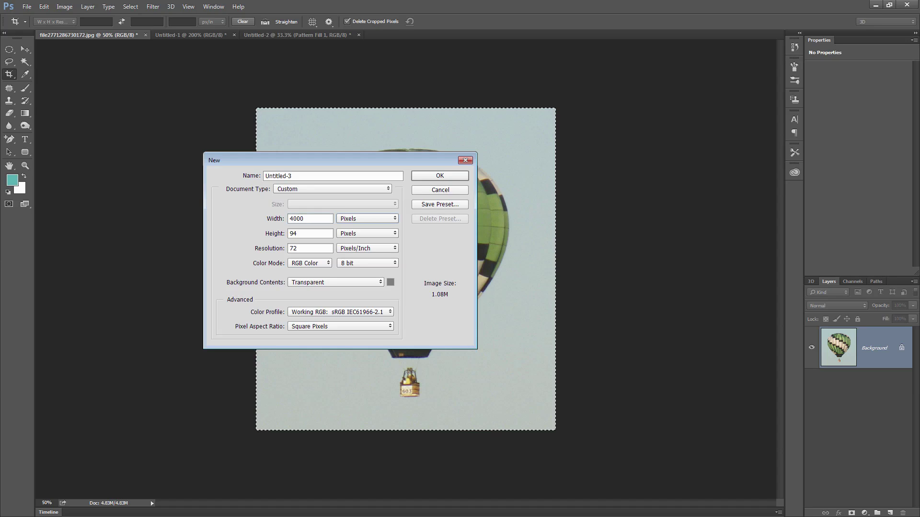
key(Tab)
text(4000)
click(441, 175)
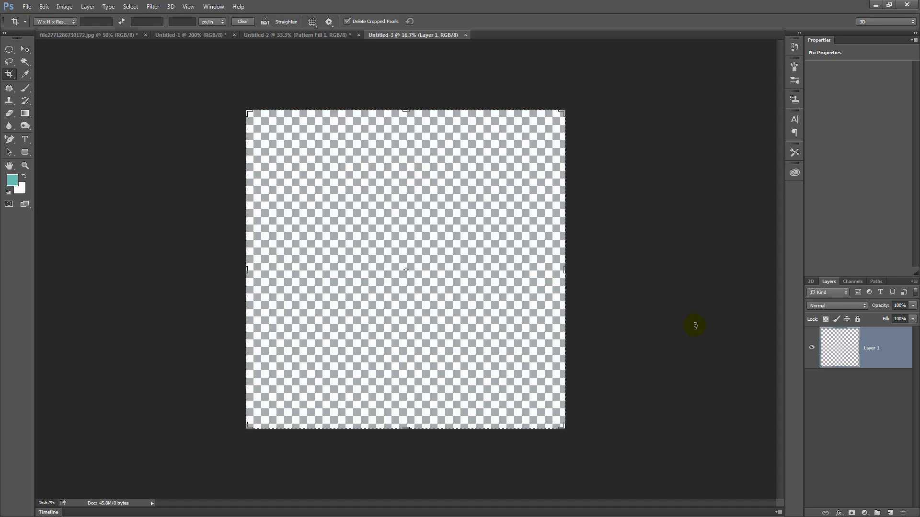
Step: Fill Layer 1 with the 'balloon' pattern using Edit > Fill
click(43, 8)
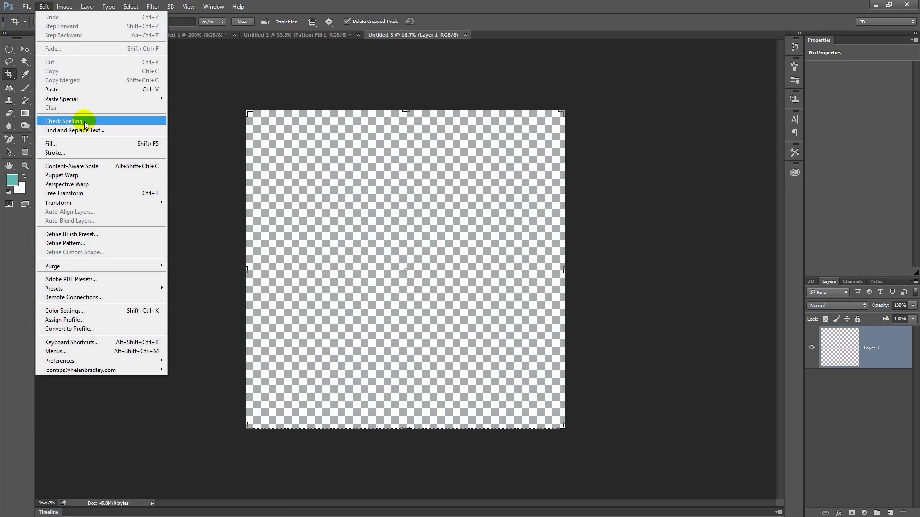
click(86, 140)
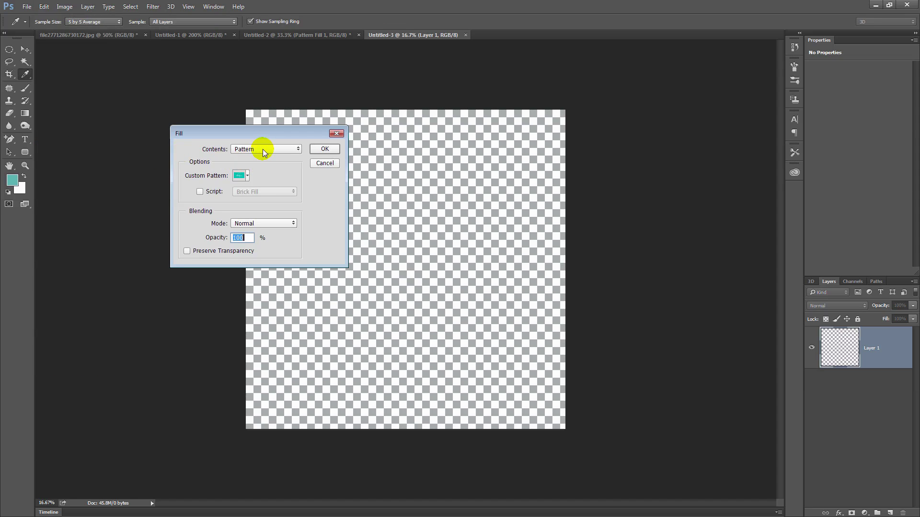
click(241, 175)
click(241, 235)
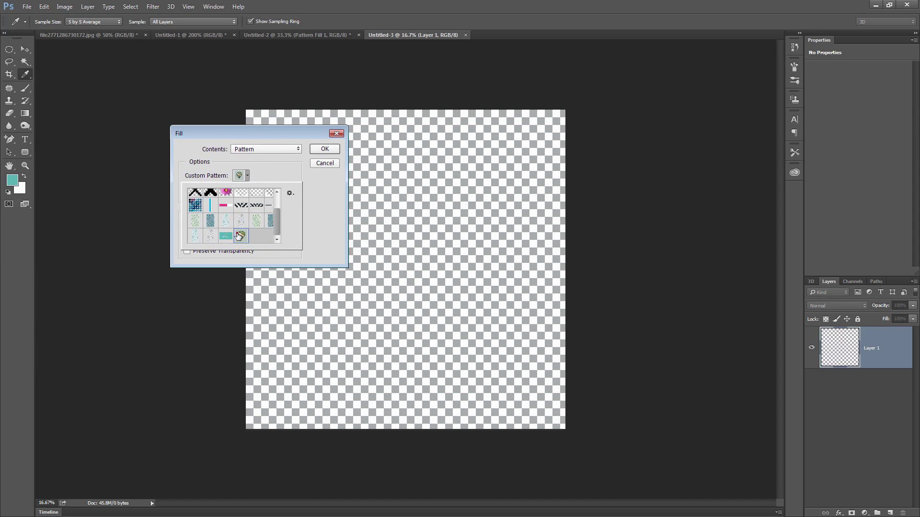
click(326, 159)
key(c)
click(325, 158)
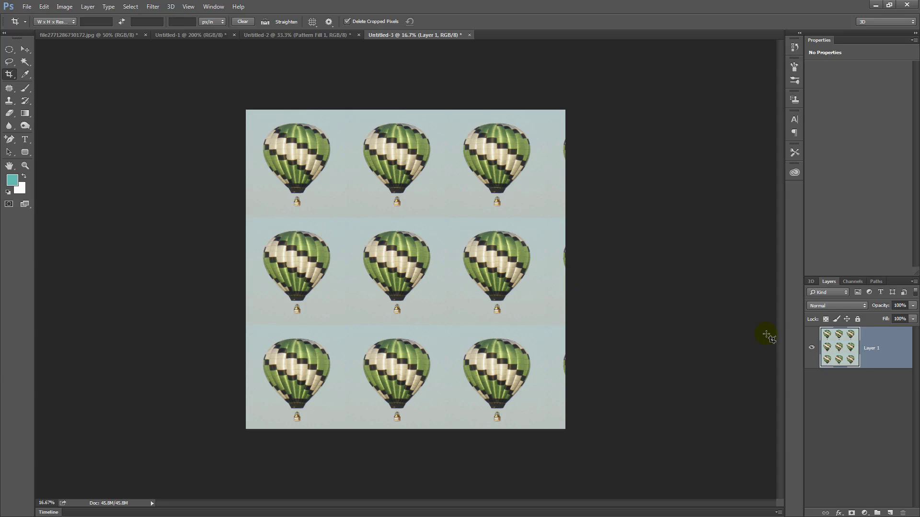
Step: Add a new layer, hide Layer 1, and create a balloon Pattern Fill layer
click(890, 513)
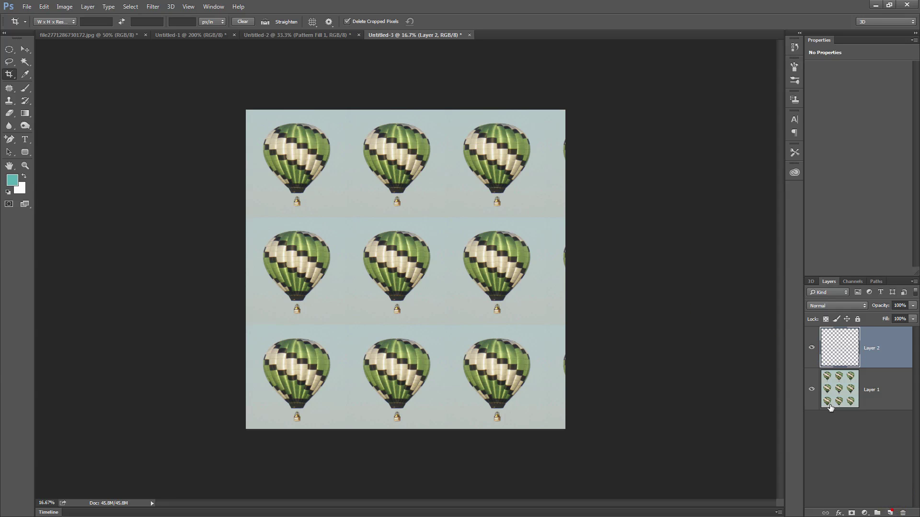
click(811, 389)
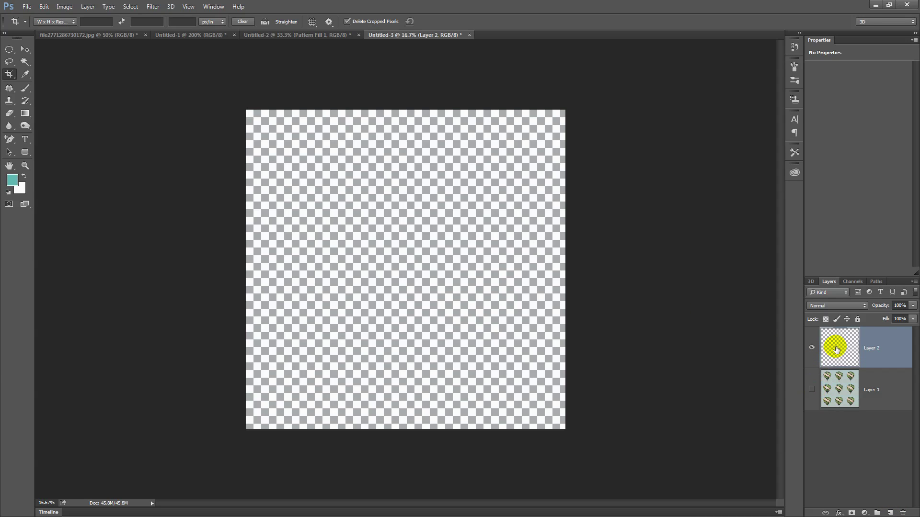
click(836, 346)
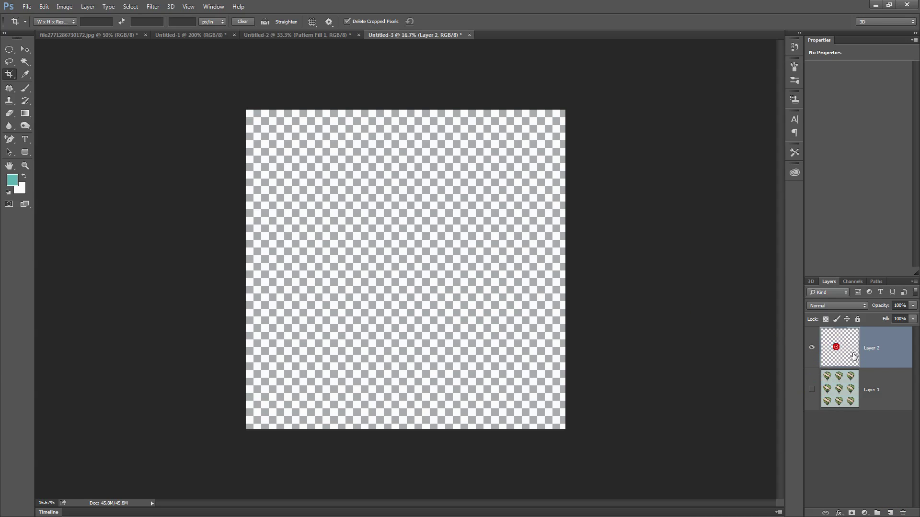
click(88, 7)
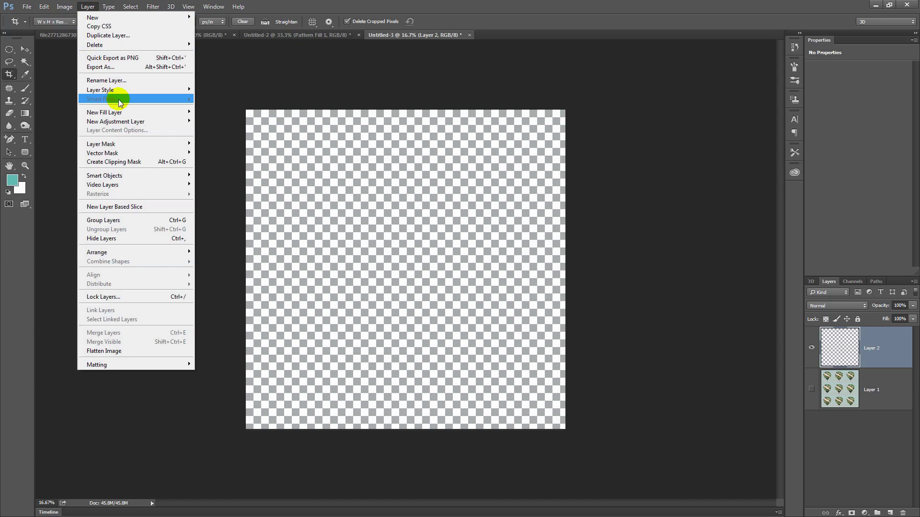
mouse_move(119, 113)
click(50, 129)
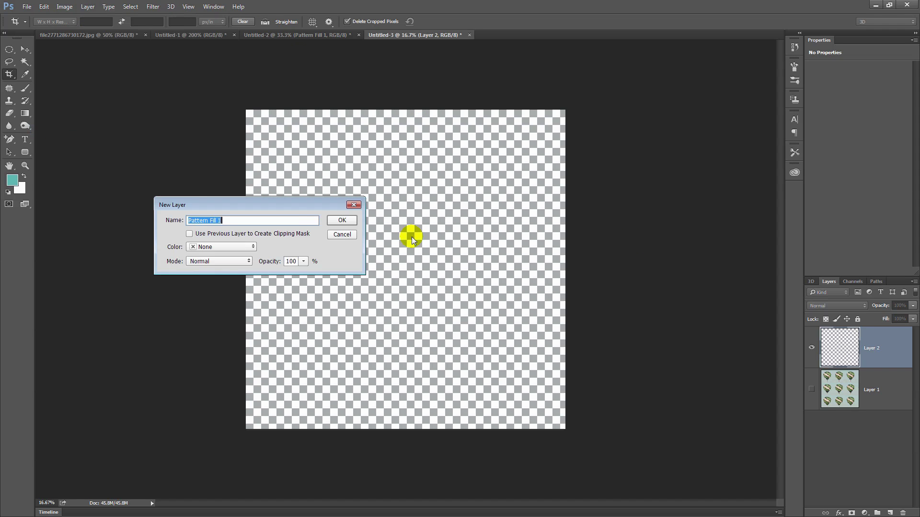
click(342, 220)
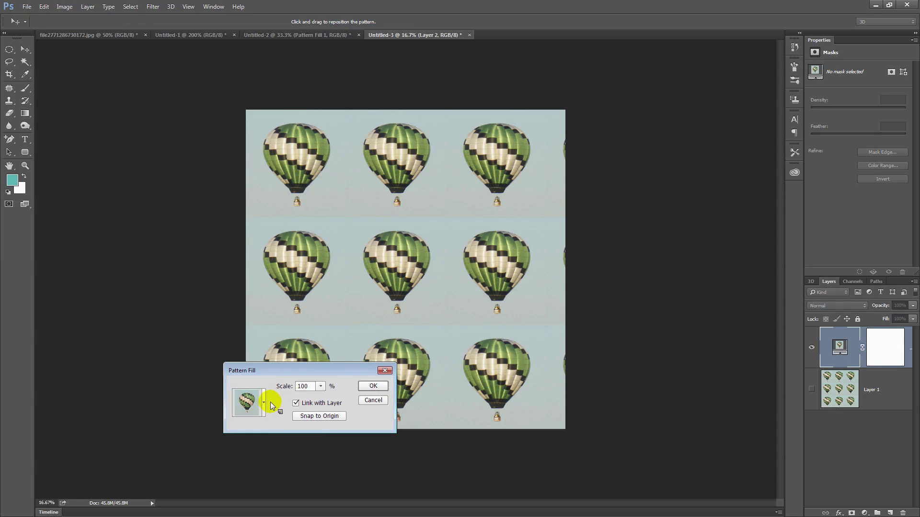
Step: Set the Pattern Fill scale to 25% and apply it
double_click(305, 386)
text(25)
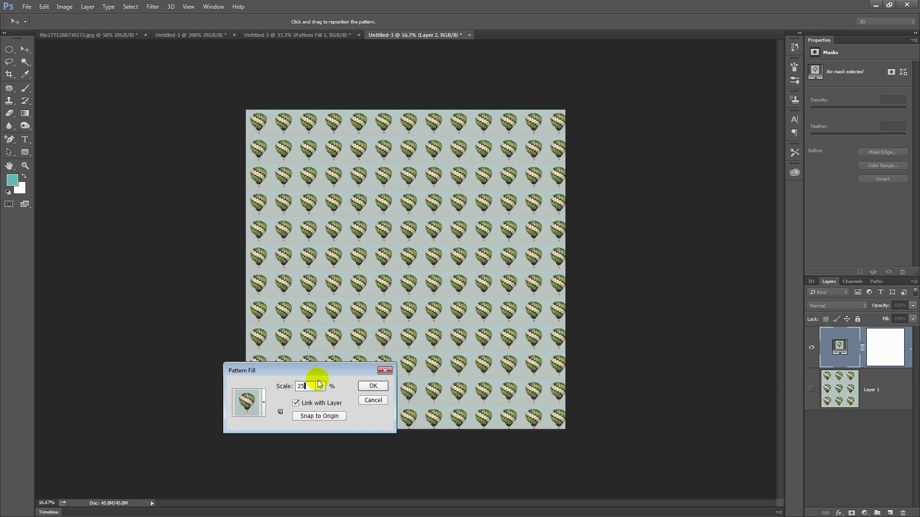
click(371, 386)
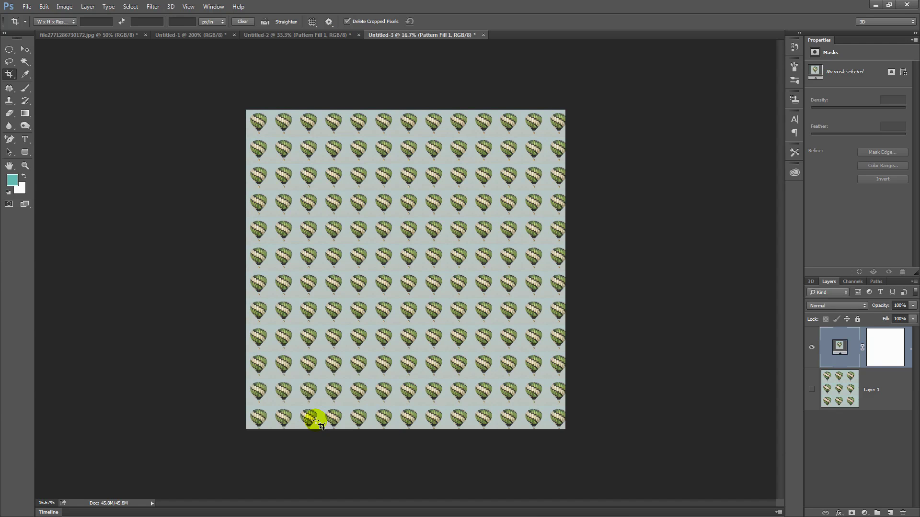